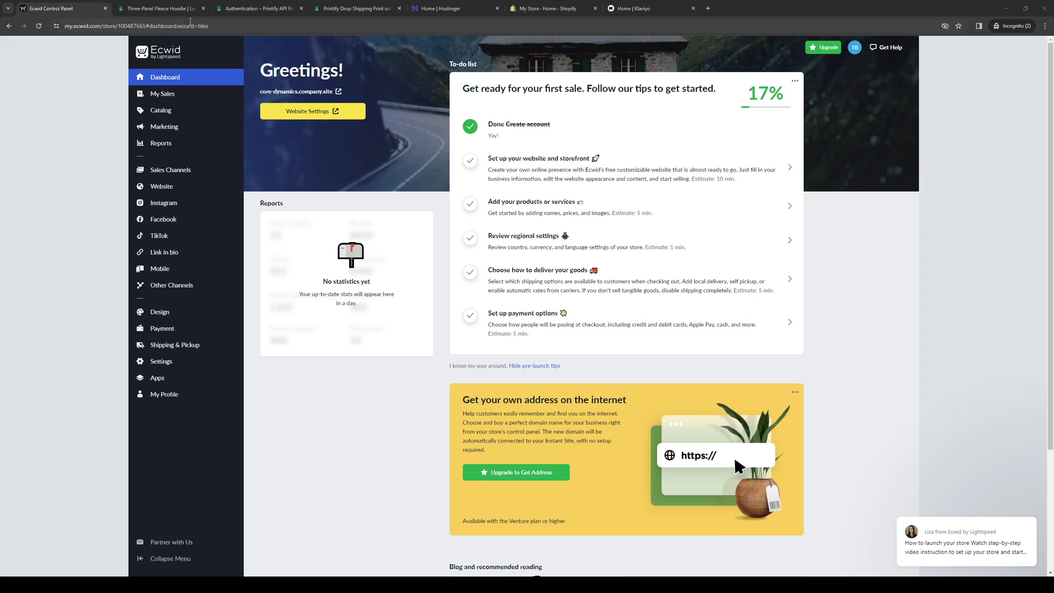
- Switch to the Printify tab and open the My Store selector to add a new store
left_click(184, 11)
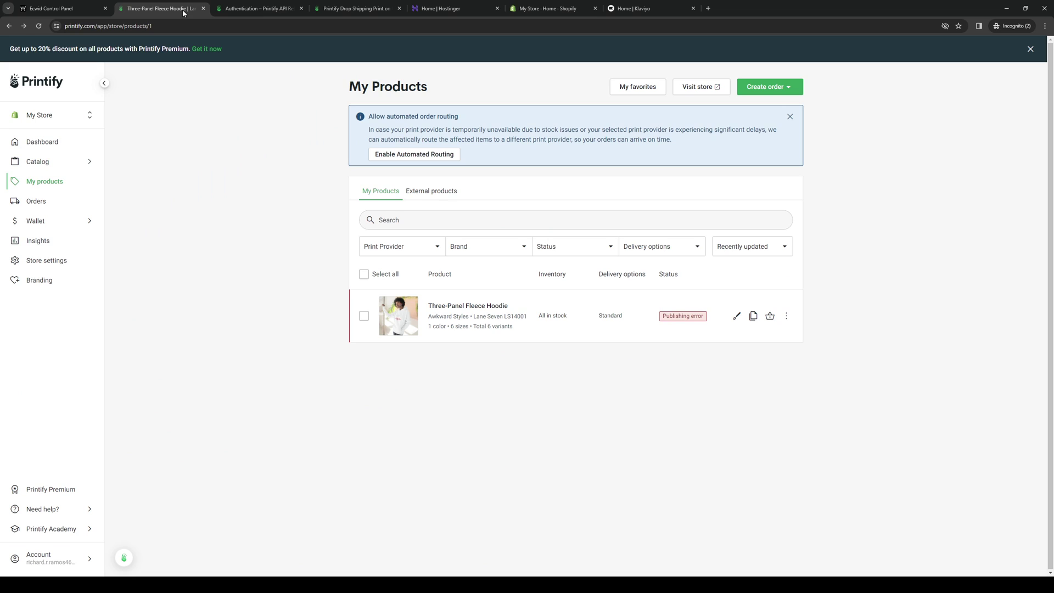
left_click(59, 116)
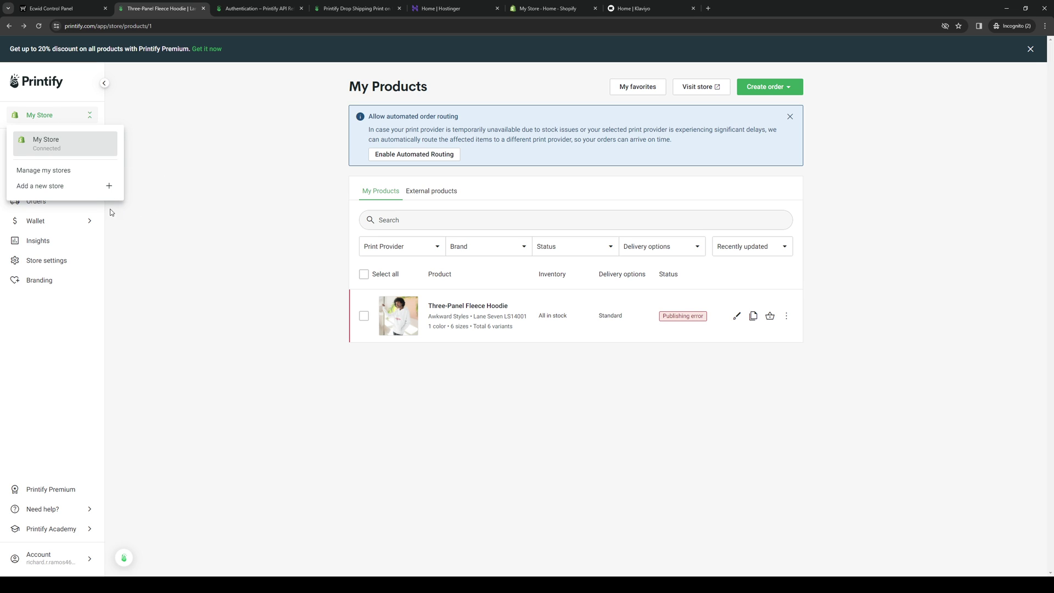
left_click(77, 185)
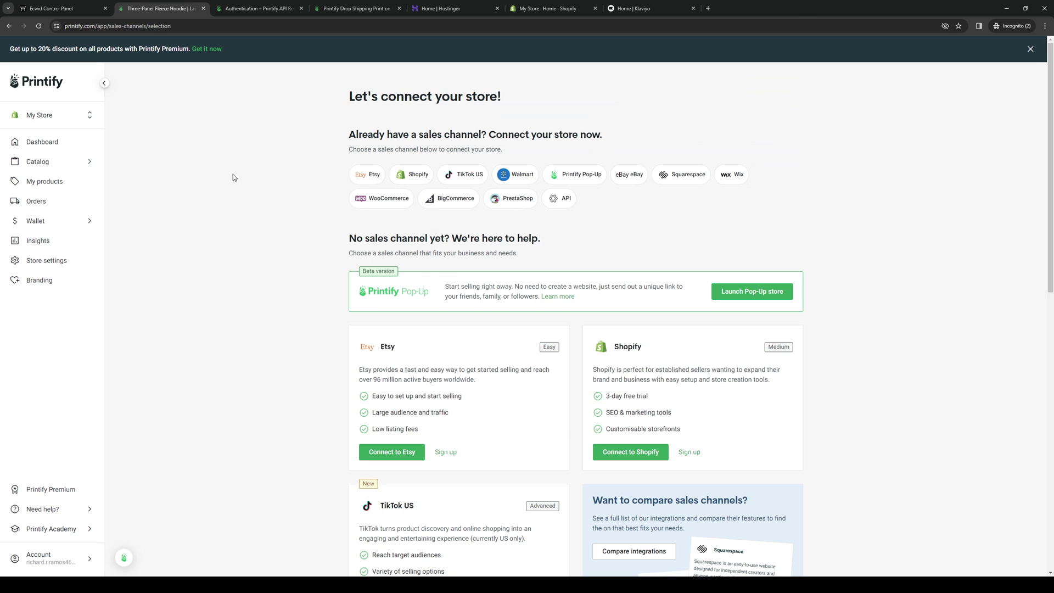
scroll(341, 302, "down", 7)
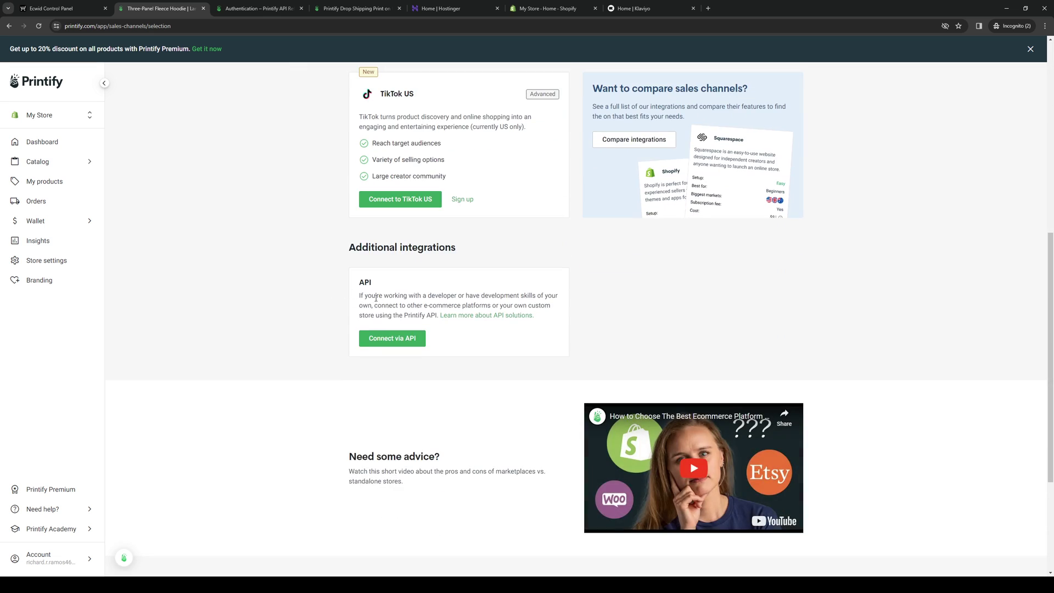
scroll(605, 348, "up", 7)
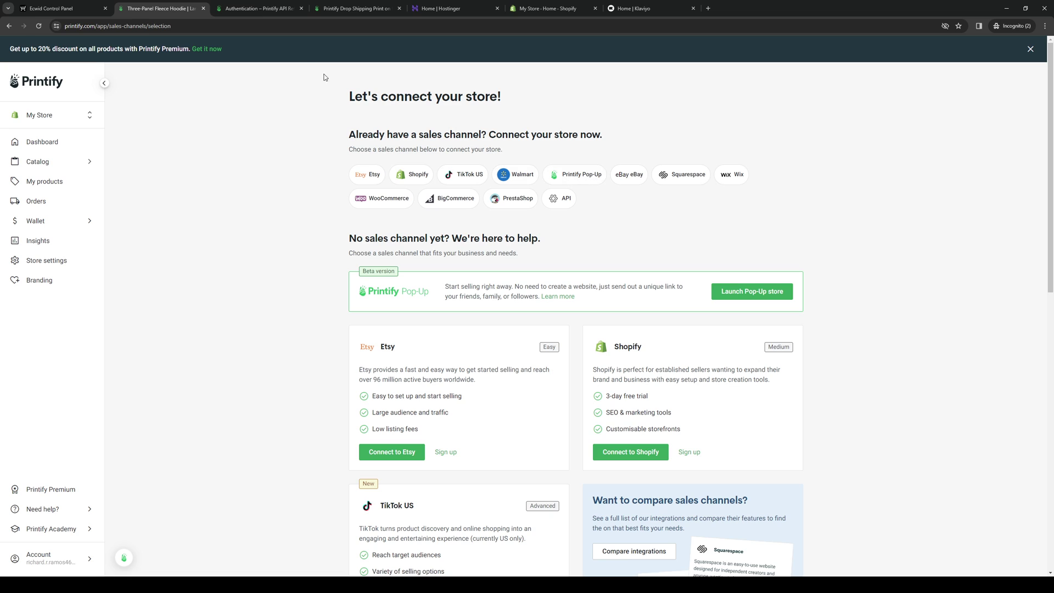
- Create an API store named 'Core Dynamics' and close the Congrats dialog
left_click(561, 202)
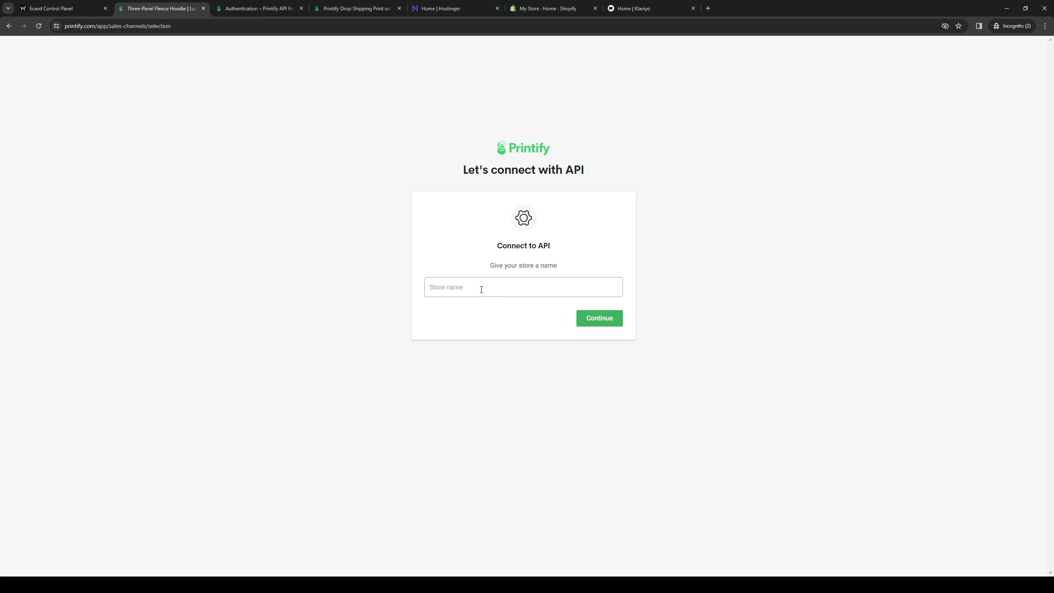
left_click(502, 285)
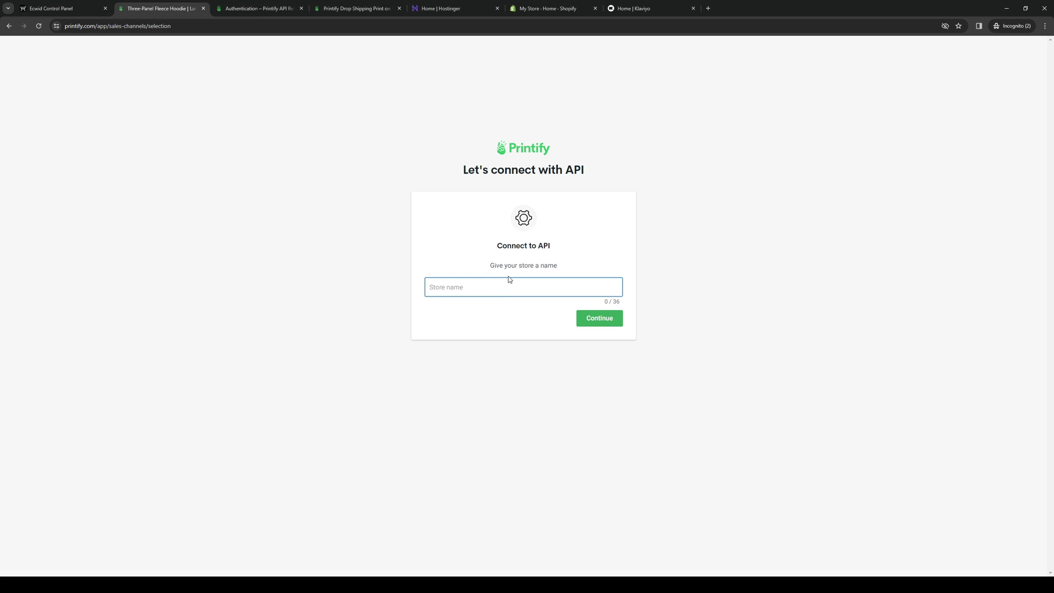
type("Core Dynamics")
left_click(593, 323)
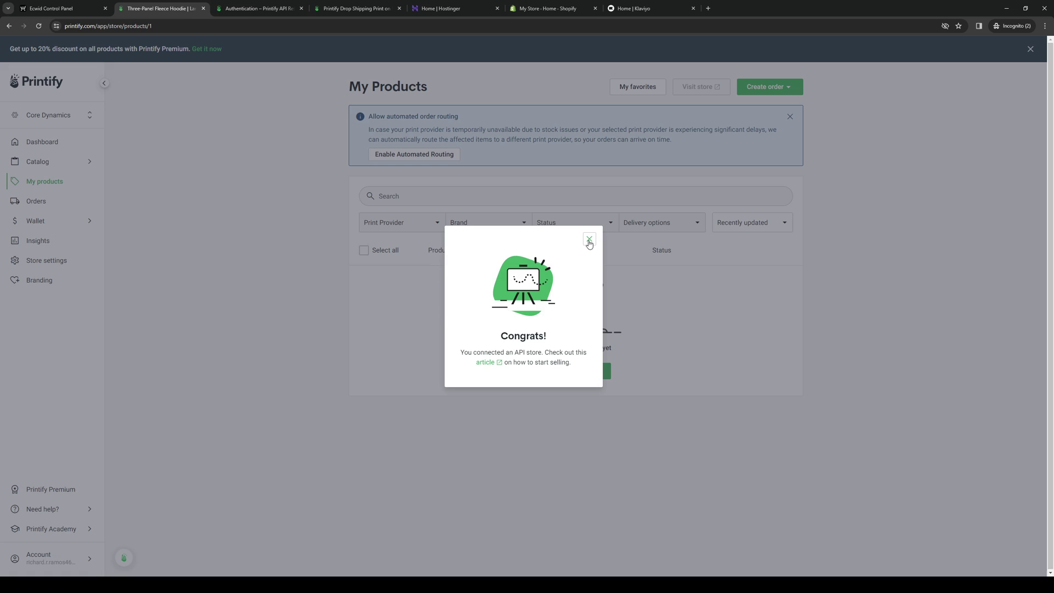
left_click(589, 240)
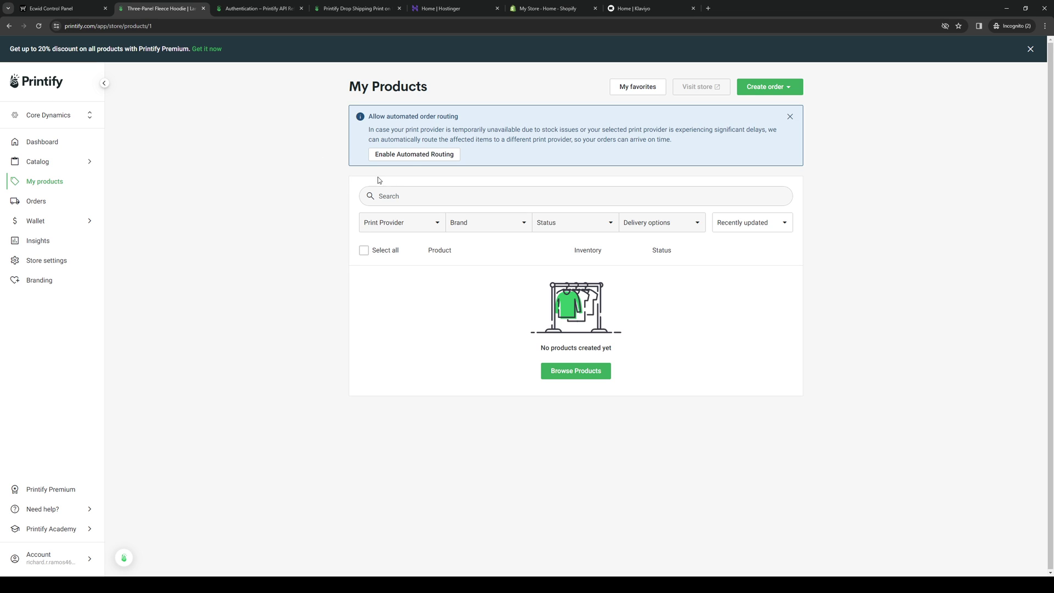
- In Ecwid's App Market, open Custom Development in a new tab and search apps for 'printify'
left_click(69, 10)
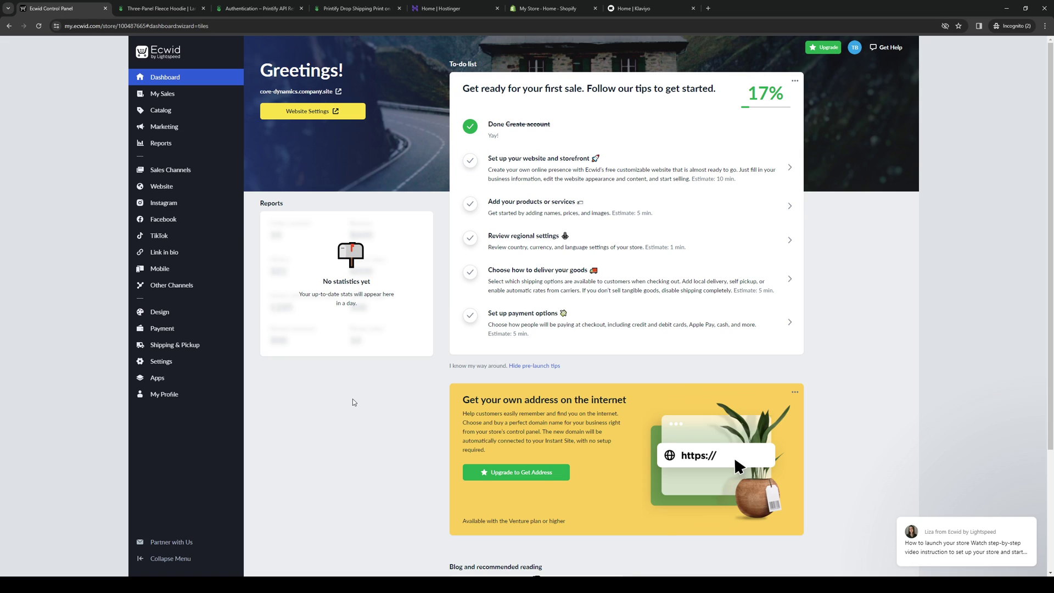
mouse_move(199, 188)
mouse_move(236, 379)
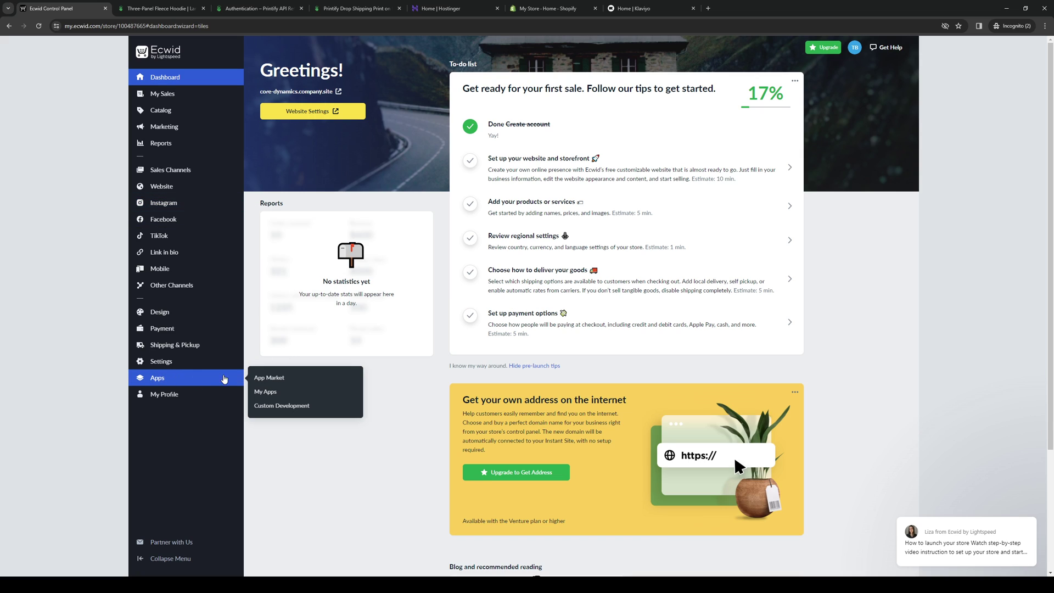
left_click(285, 379)
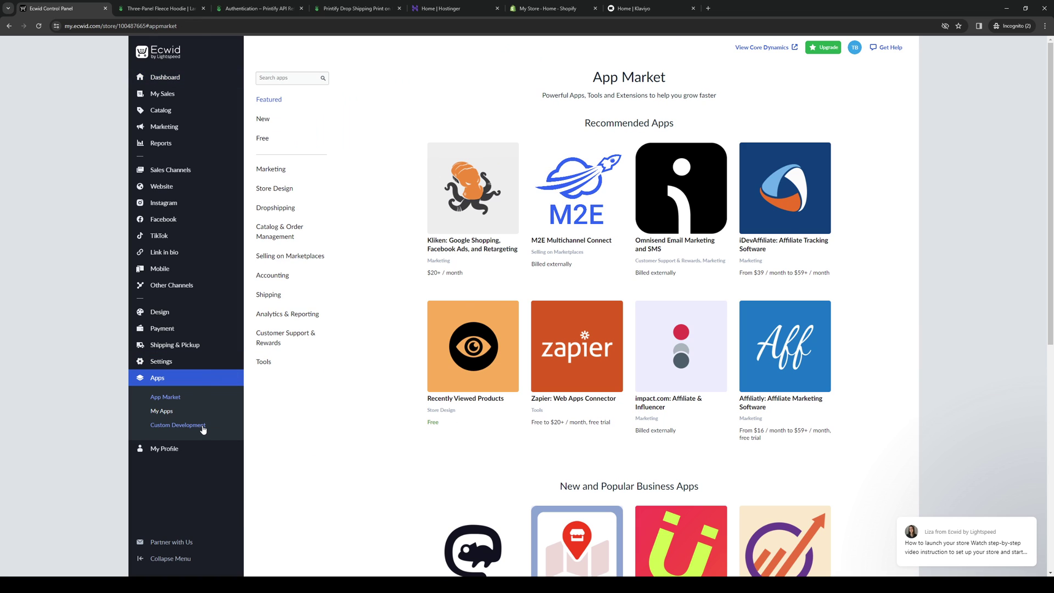
middle_click(203, 426)
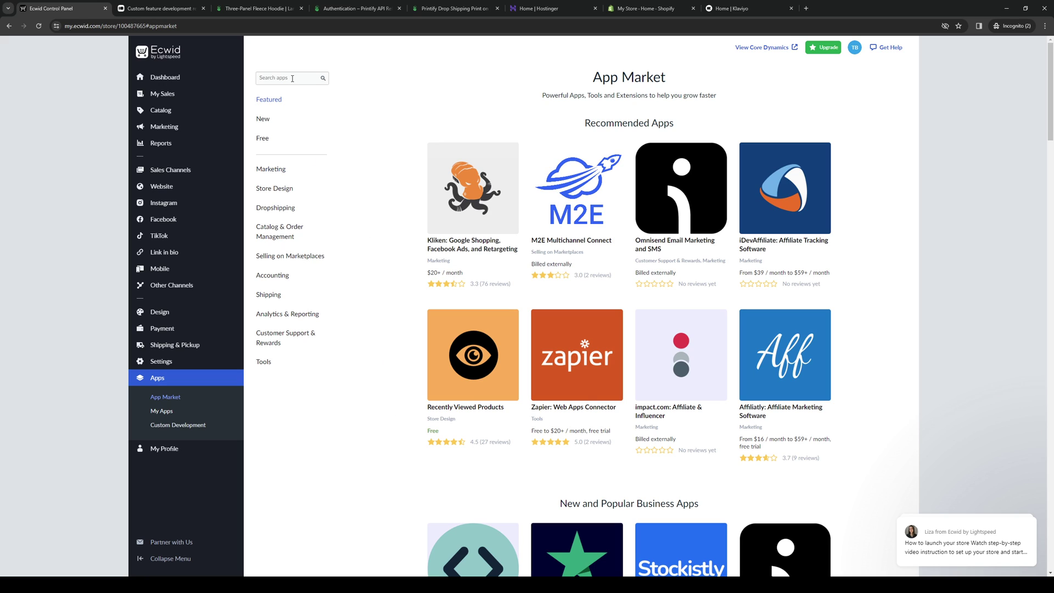
left_click(292, 78)
type("printify")
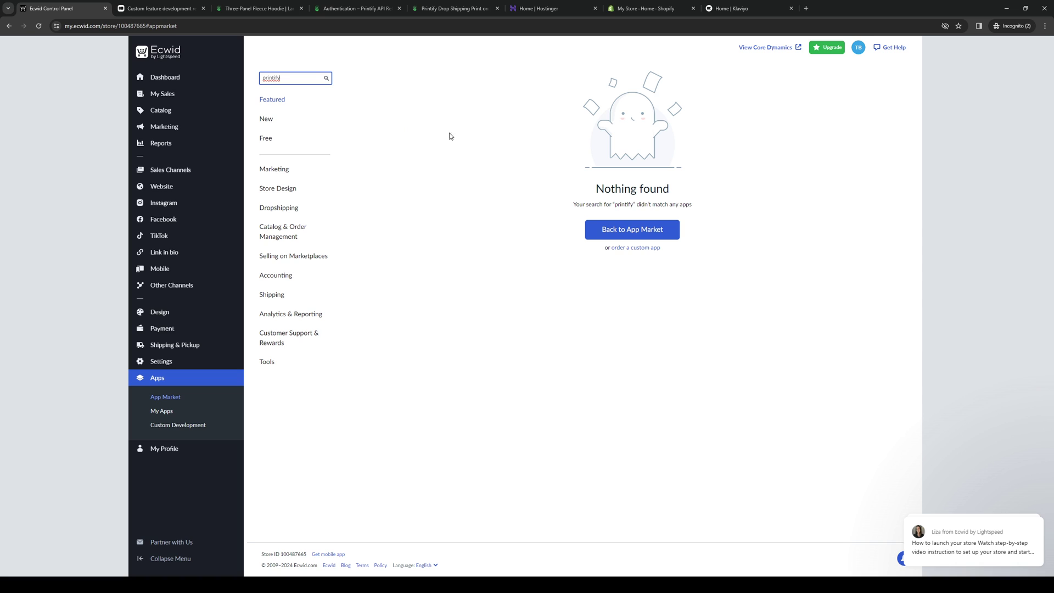
- Follow the 'order a custom app' link to the Typeform request form
left_click(634, 253)
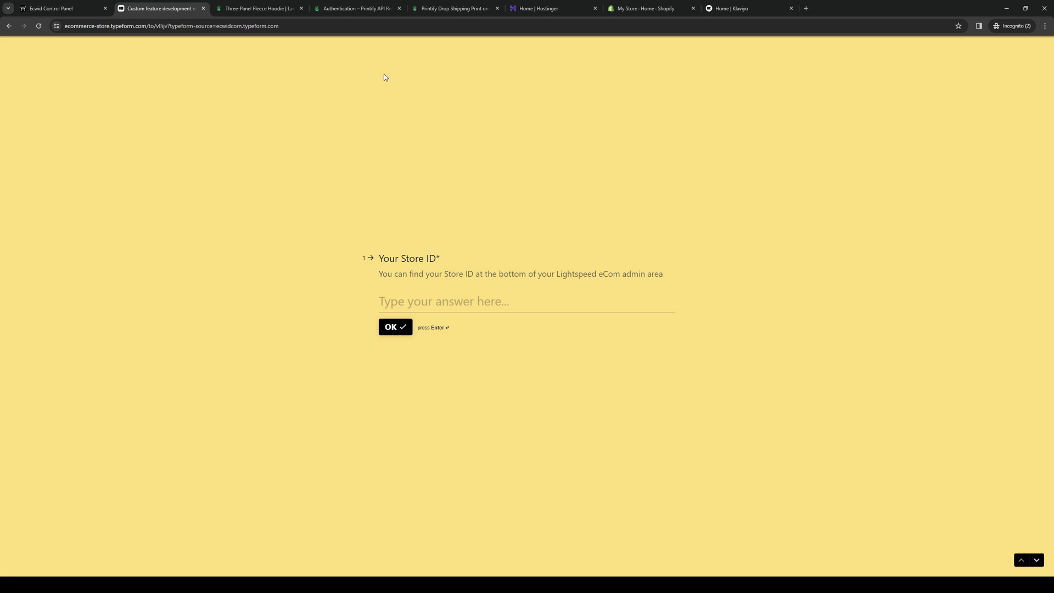
- Back in Printify, go to Manage my stores from the store selector
left_click(269, 12)
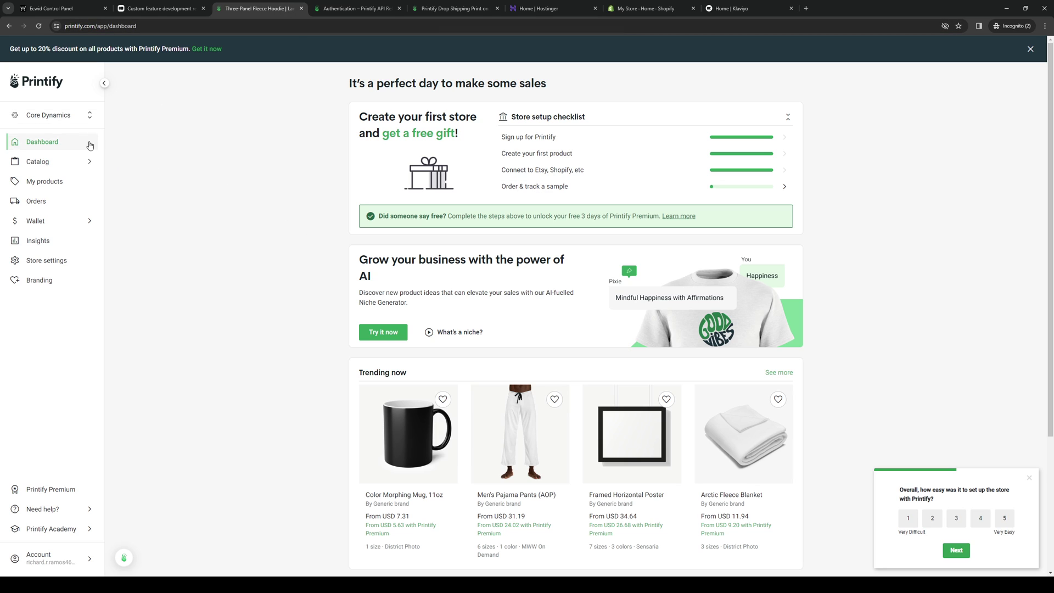
left_click(73, 120)
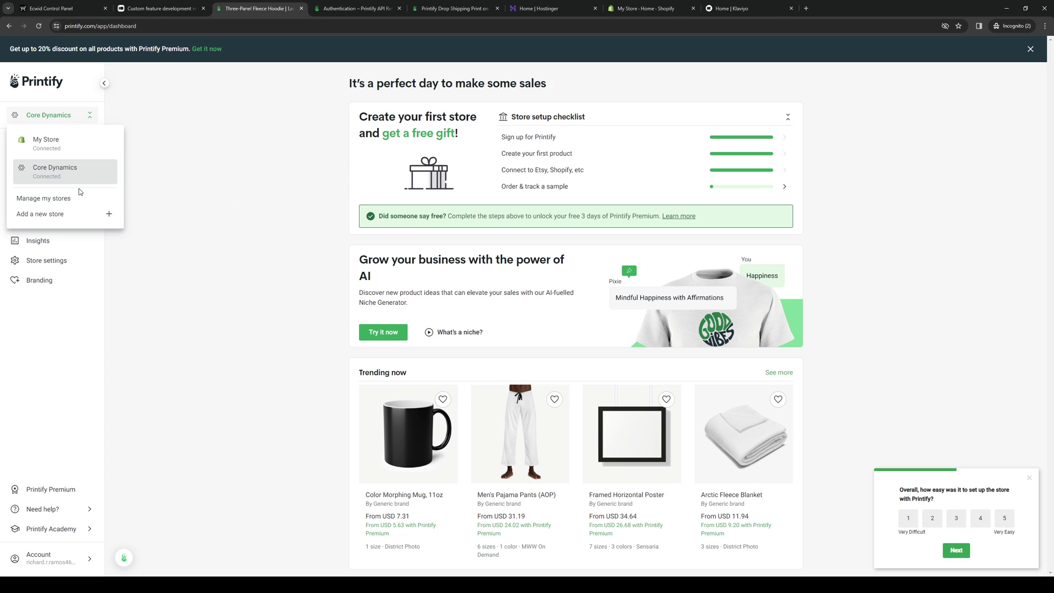
left_click(55, 197)
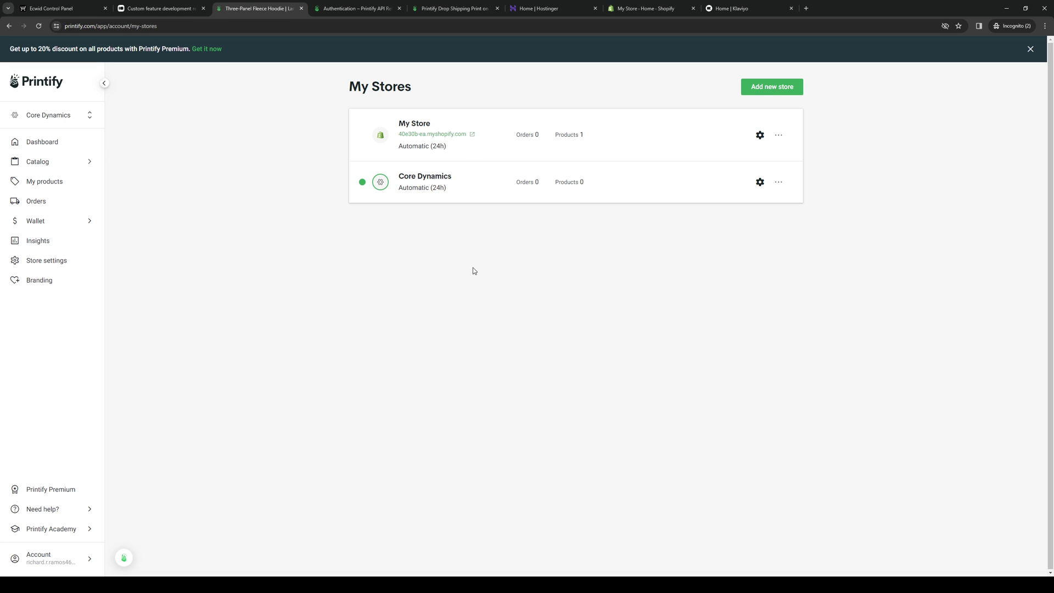
- Paste the copied shop address into the Typeform Store ID field, trimmed to its first part
key("ctrl+shift+Tab")
key("ctrl+shift+Tab")
key("ctrl+Tab")
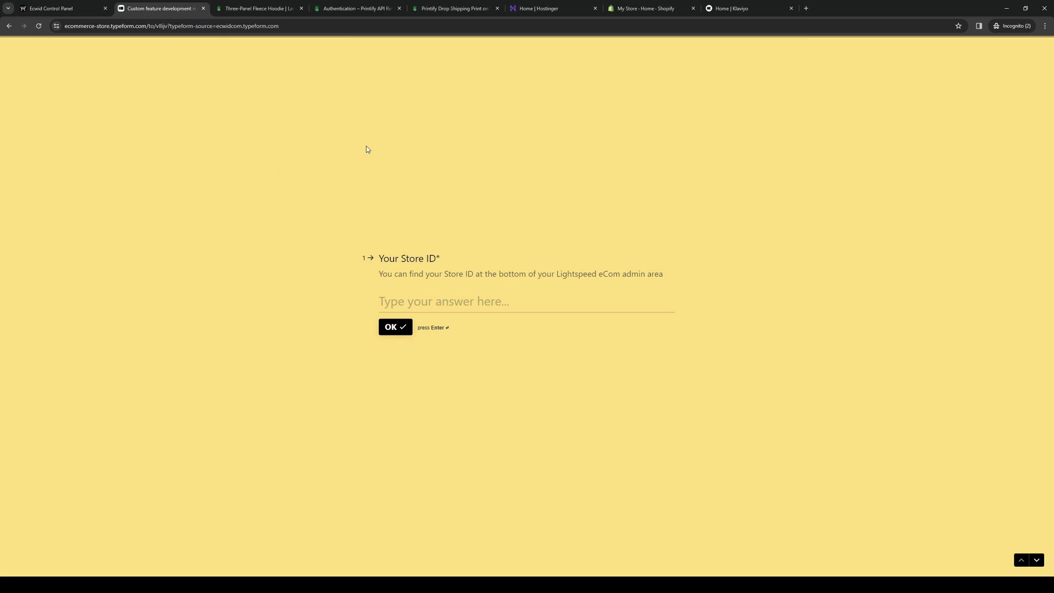
type("40e30b-ea.mysho")
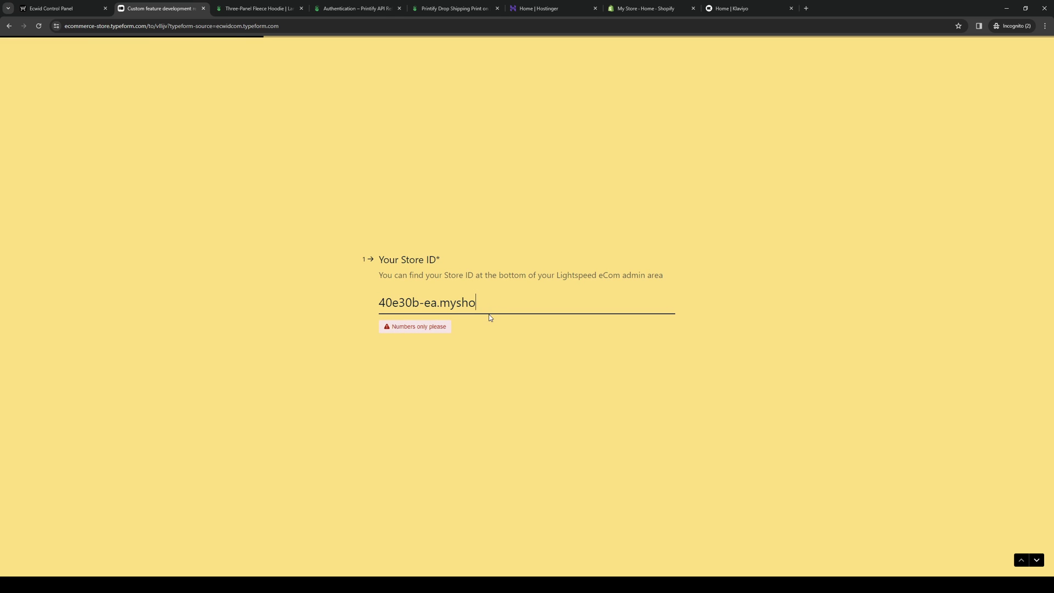
key("BackSpace")
key("BackSpace")
key("BackSpace")
key("BackSpace")
key("BackSpace")
key("BackSpace")
key("BackSpace")
key("BackSpace")
key("BackSpace")
key("BackSpace")
left_click(421, 354)
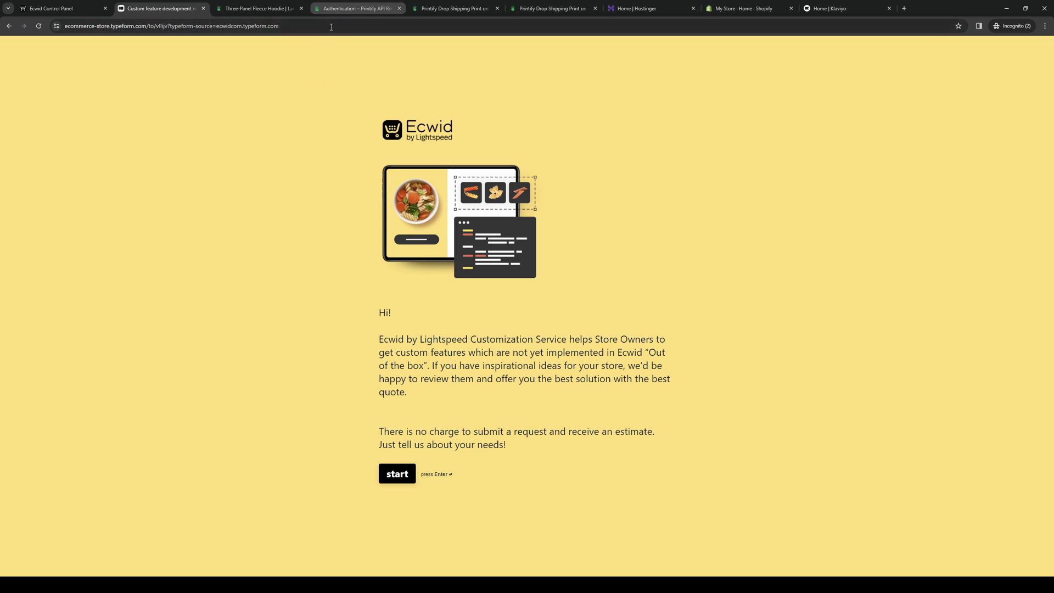
- Switch to Printify's API Connections page and click into the contact Email field
key("ctrl+5")
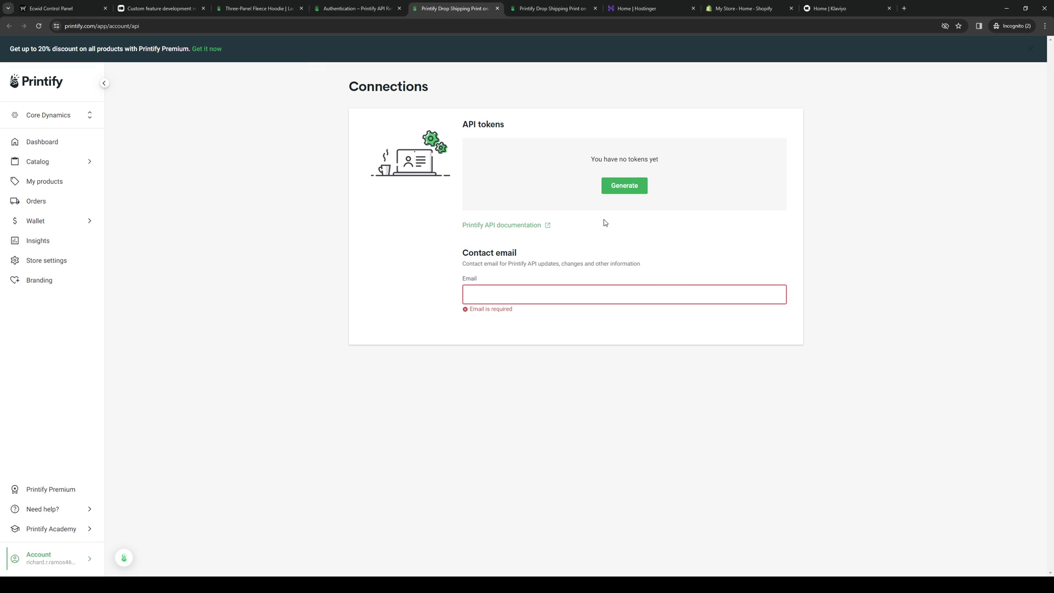
left_click(512, 292)
- Return to the Custom feature development tab and start the request form
left_click(159, 8)
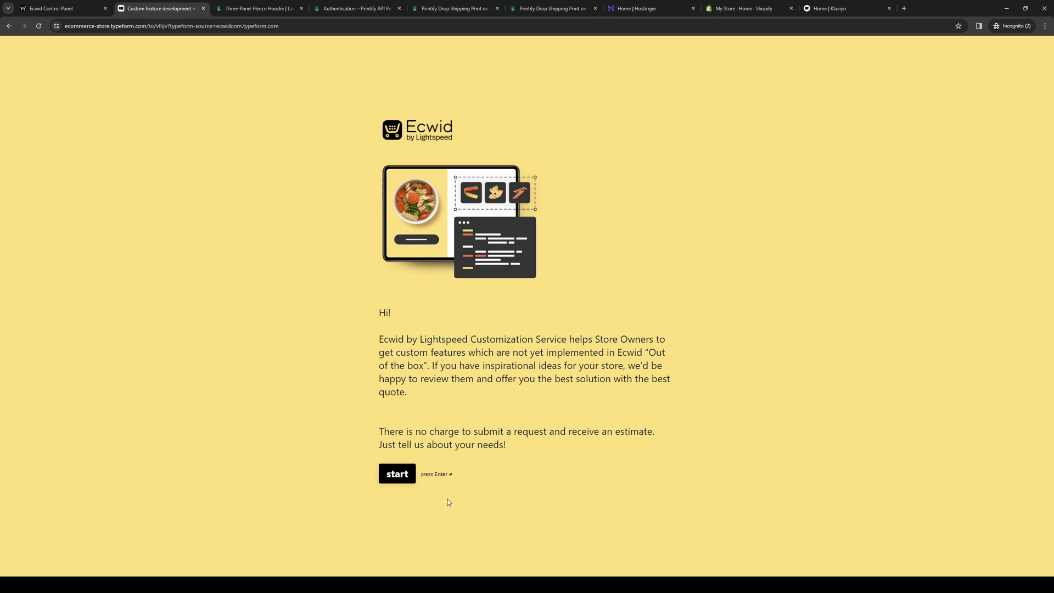
left_click(397, 473)
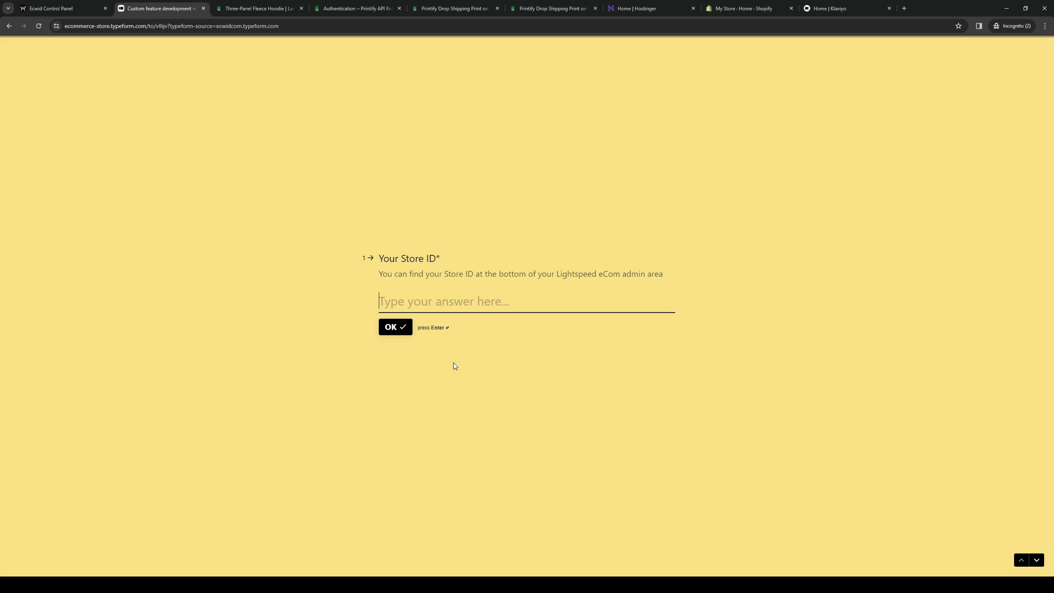